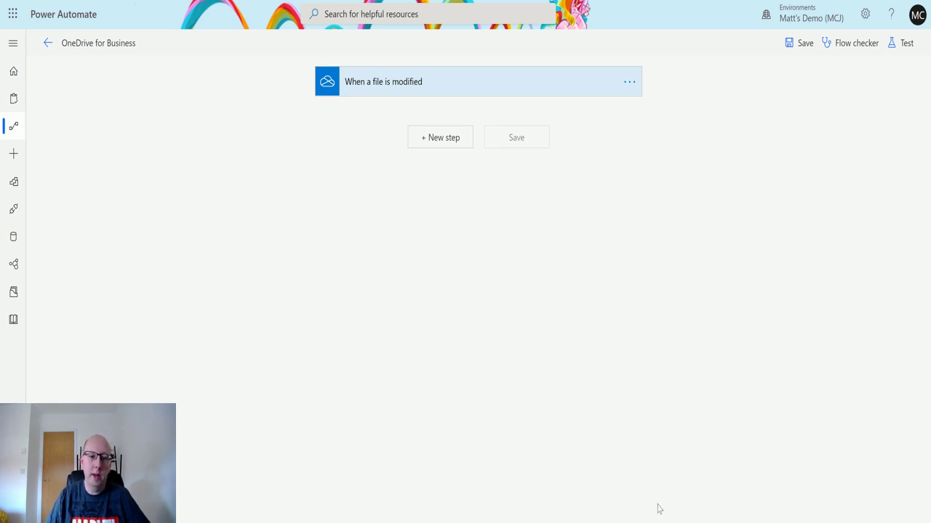
# Step: Review the folder and advanced options of the "When a file is modified" trigger
pyautogui.click(533, 83)
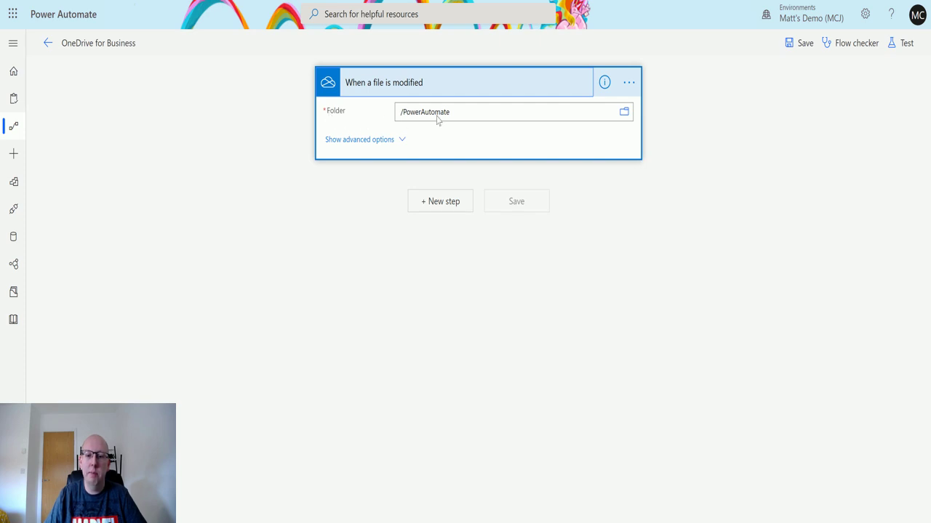
pyautogui.click(367, 140)
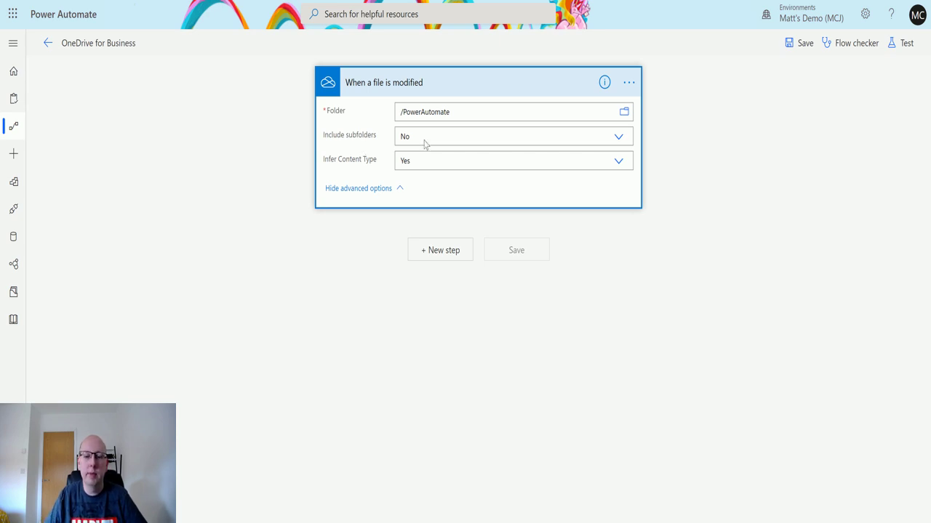
pyautogui.click(442, 93)
# Step: Add the OneDrive for Business action "Convert file (preview)" after the trigger
pyautogui.click(459, 143)
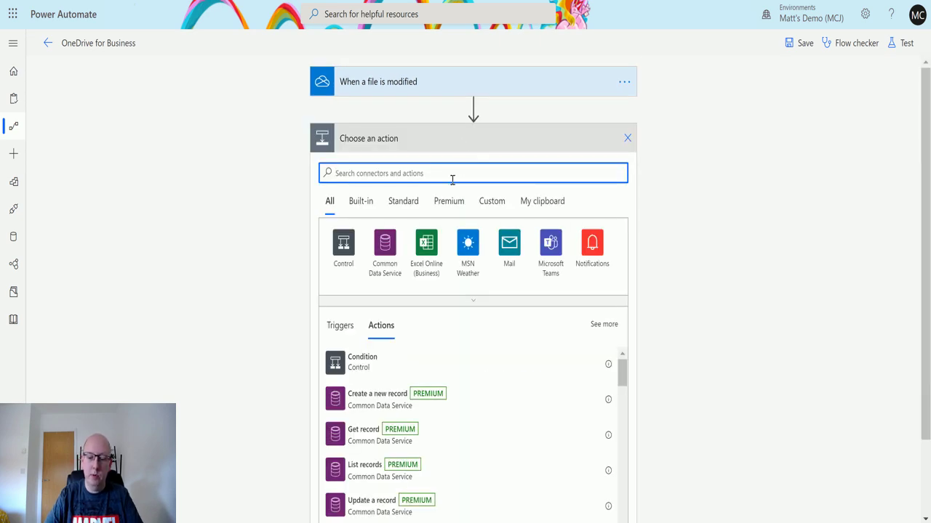
pyautogui.write('onedrive')
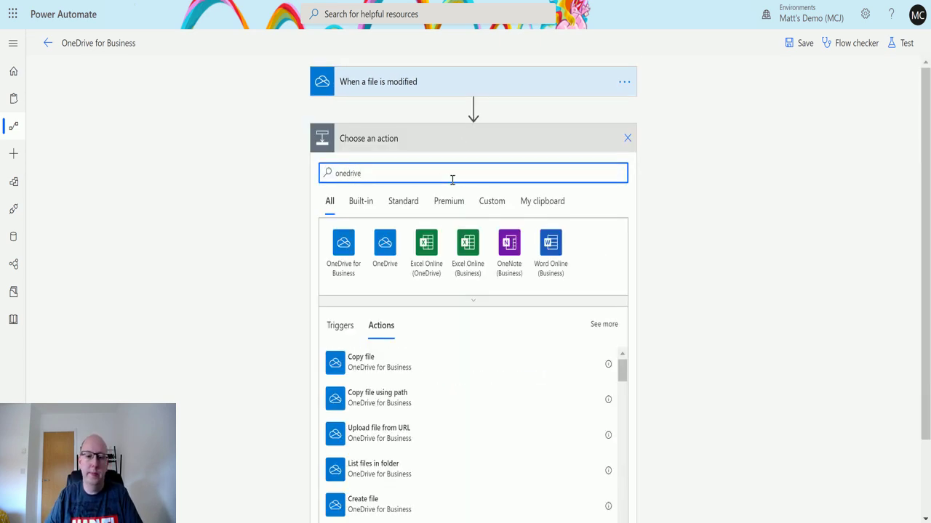
pyautogui.click(343, 244)
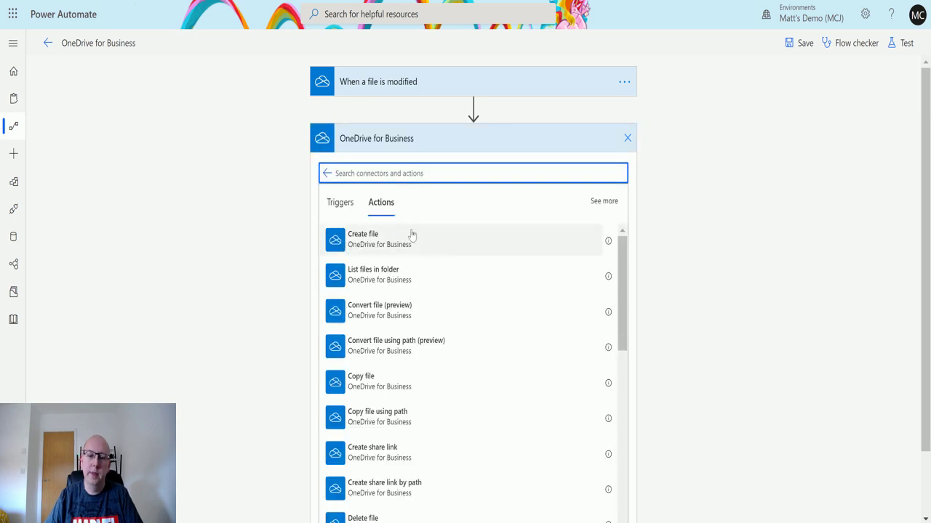
pyautogui.click(394, 325)
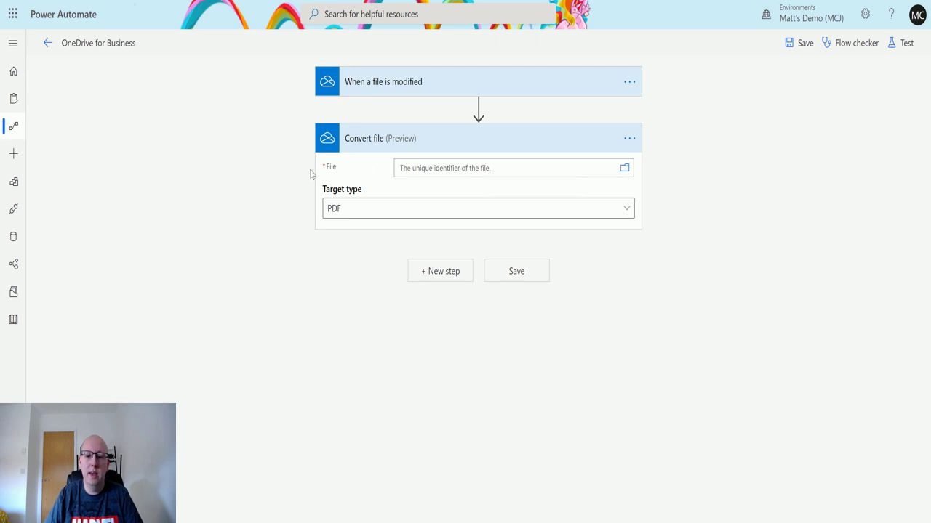
# Step: Choose PATVD.docx from the PowerAutomate folder as the file for the Convert file action
pyautogui.click(617, 175)
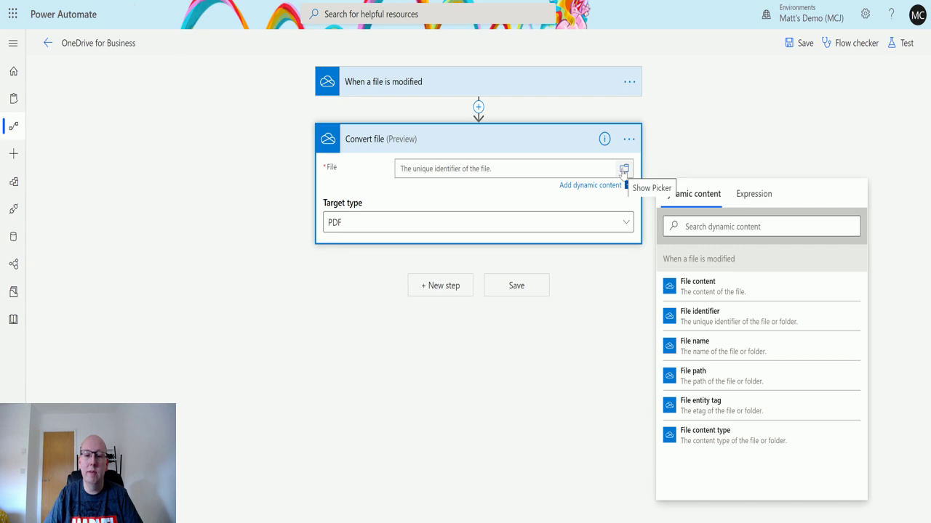
pyautogui.click(623, 169)
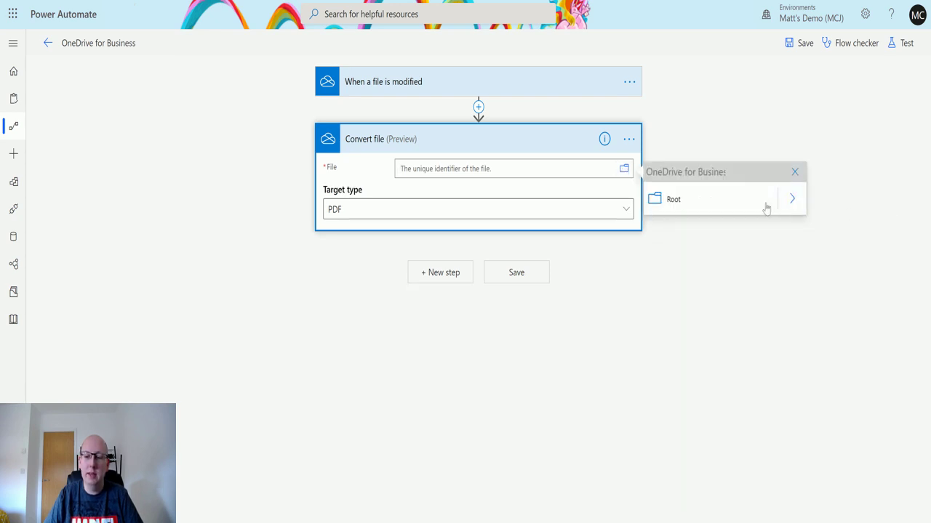
pyautogui.click(791, 199)
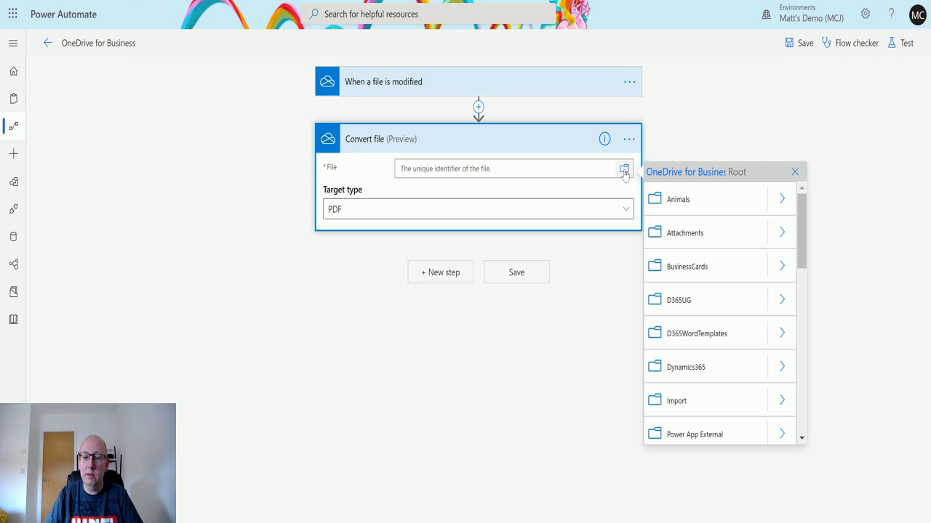
pyautogui.scroll(-1, 770, 297)
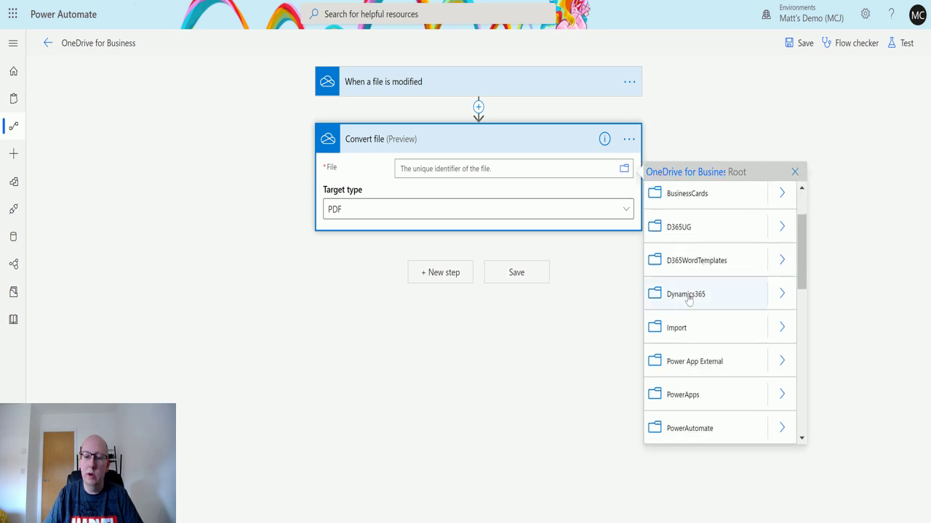
pyautogui.scroll(1, 688, 296)
pyautogui.scroll(-3, 692, 299)
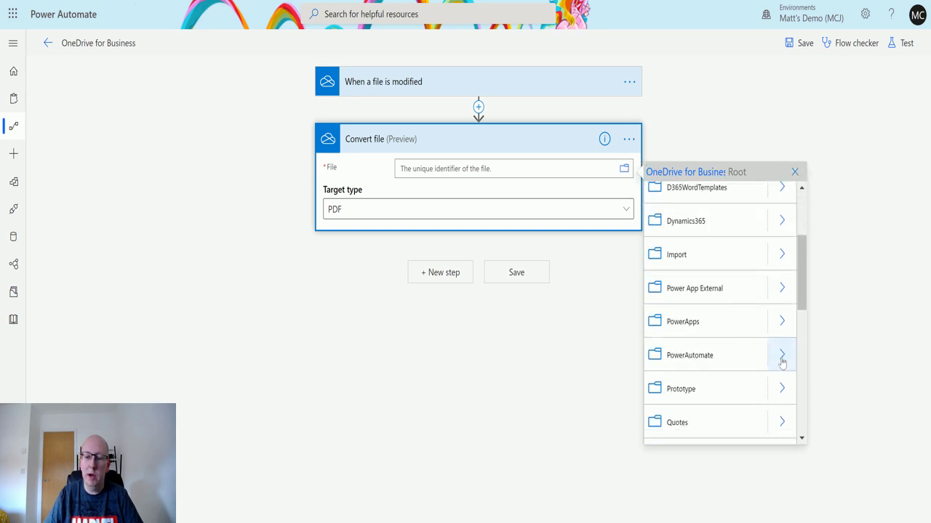
pyautogui.click(781, 354)
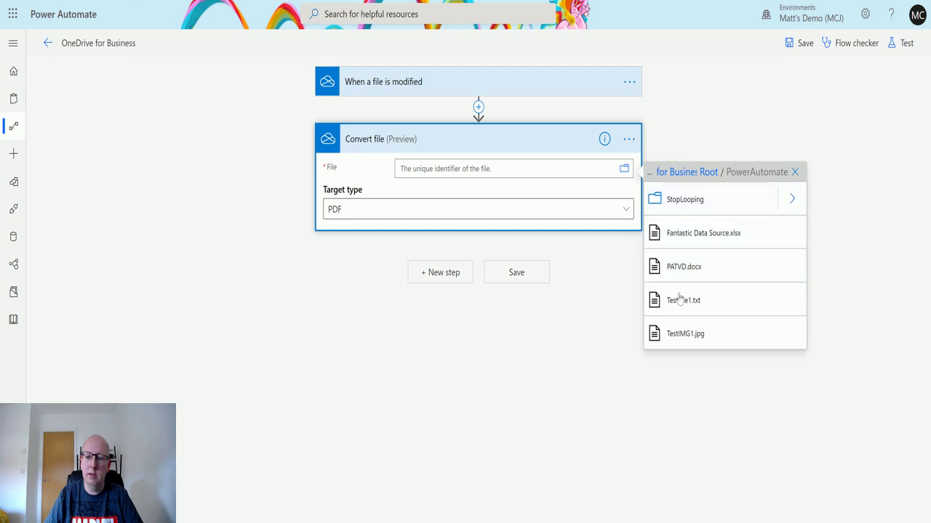
pyautogui.click(698, 269)
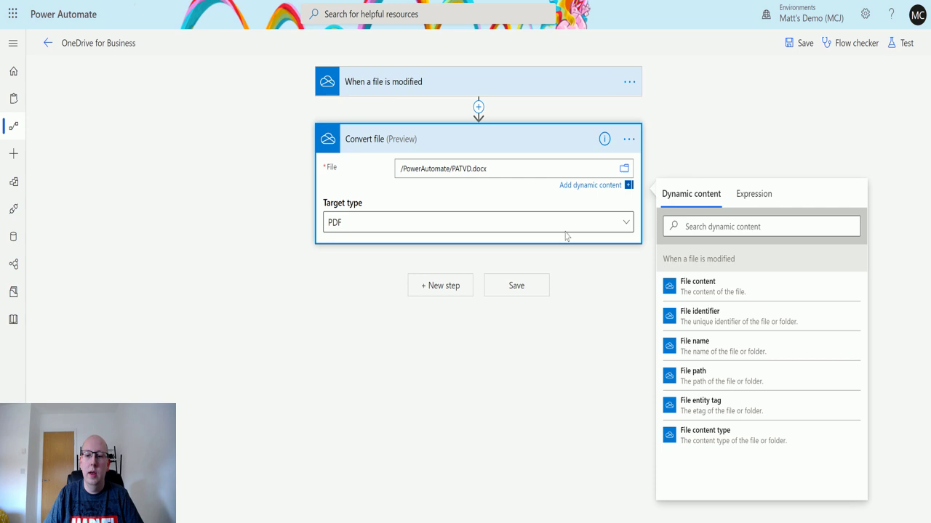
pyautogui.click(703, 129)
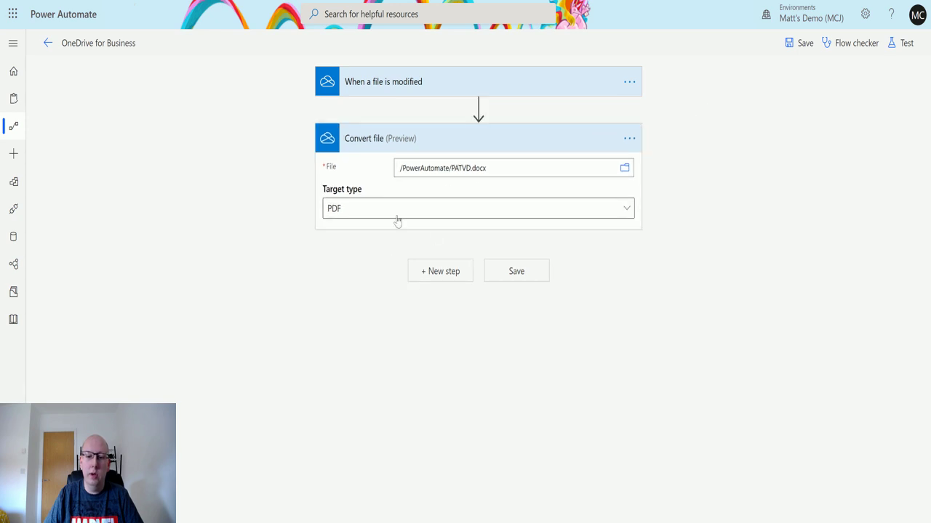
# Step: Set the Convert file action's file to TestCreateFile.docx in the StopLooping subfolder of PowerAutomate
pyautogui.click(623, 166)
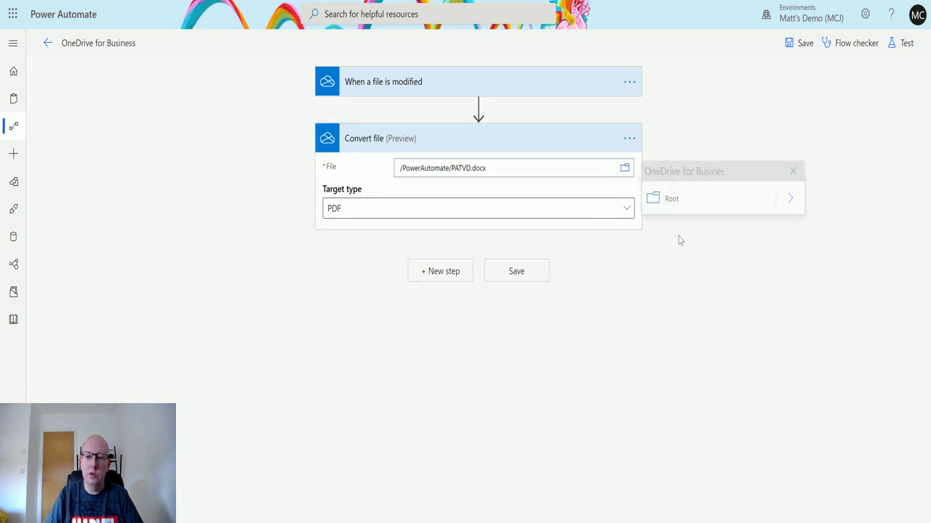
pyautogui.click(800, 210)
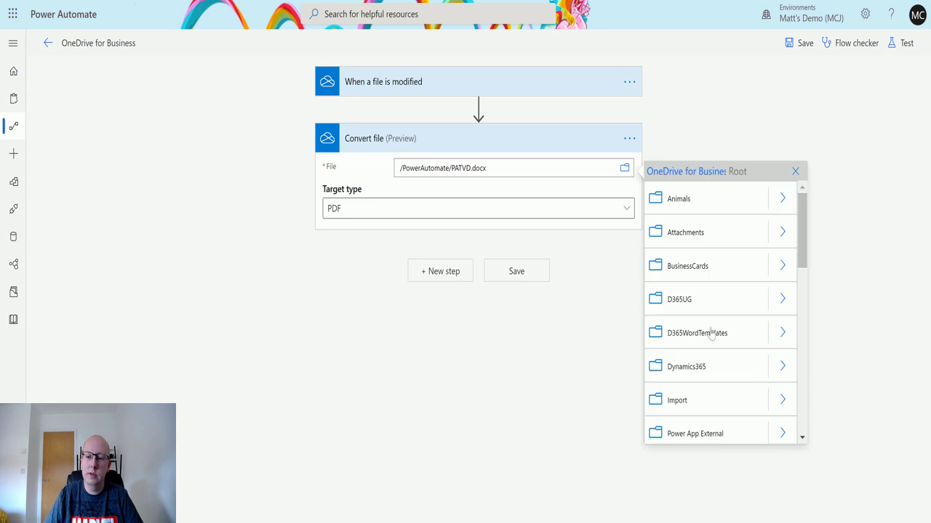
pyautogui.scroll(-2, 711, 335)
pyautogui.click(779, 354)
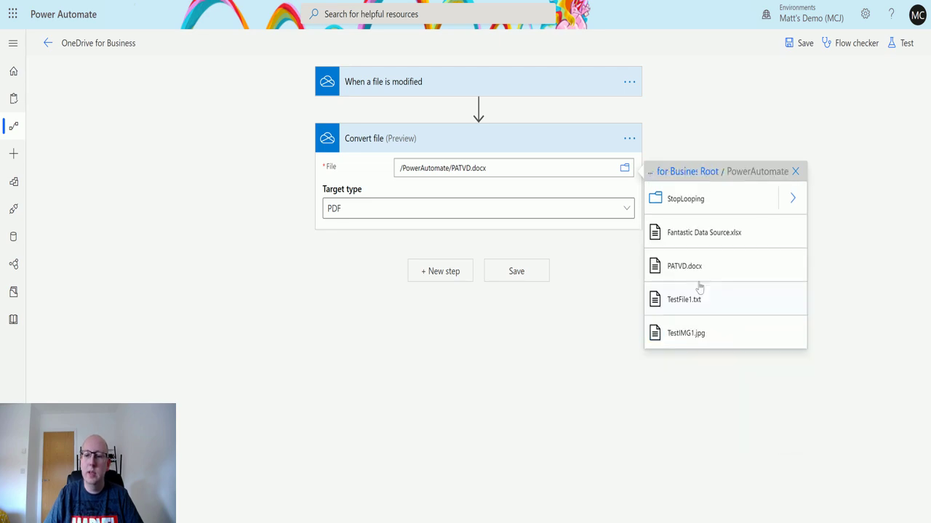
pyautogui.click(785, 195)
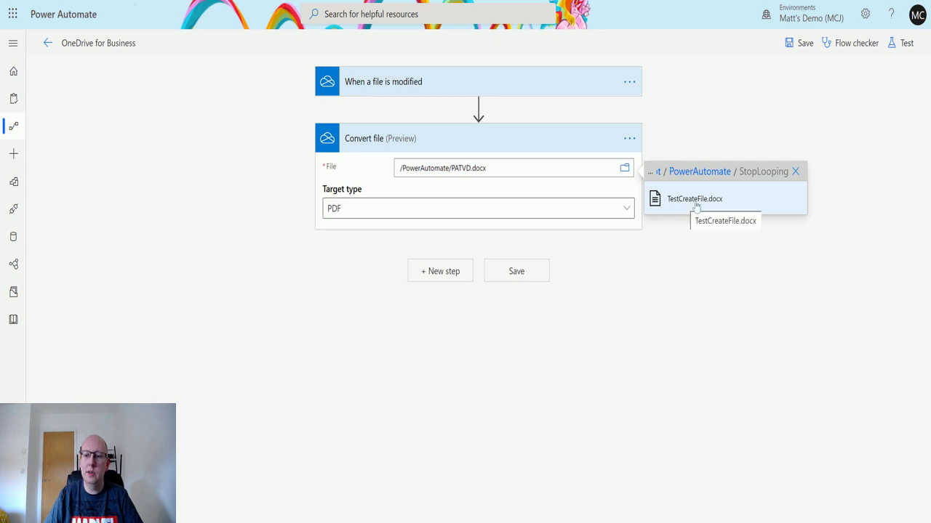
pyautogui.click(704, 205)
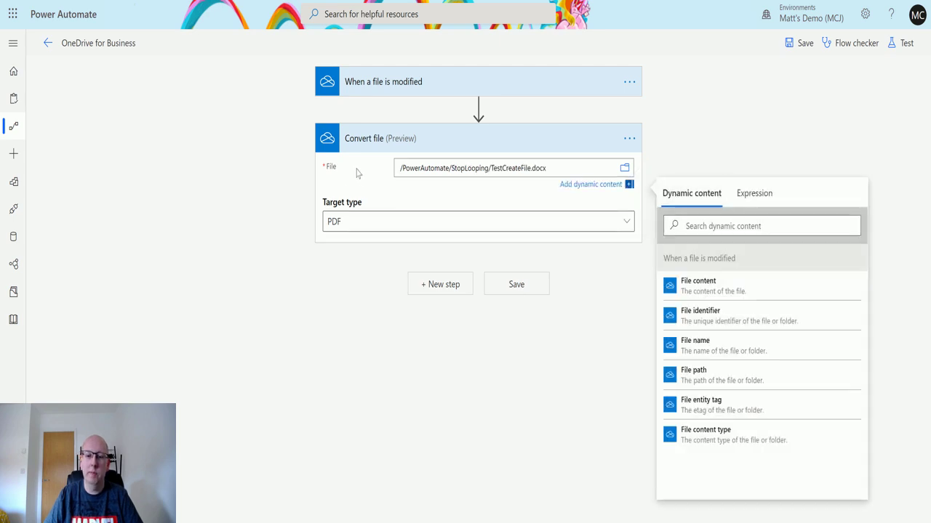
pyautogui.click(377, 404)
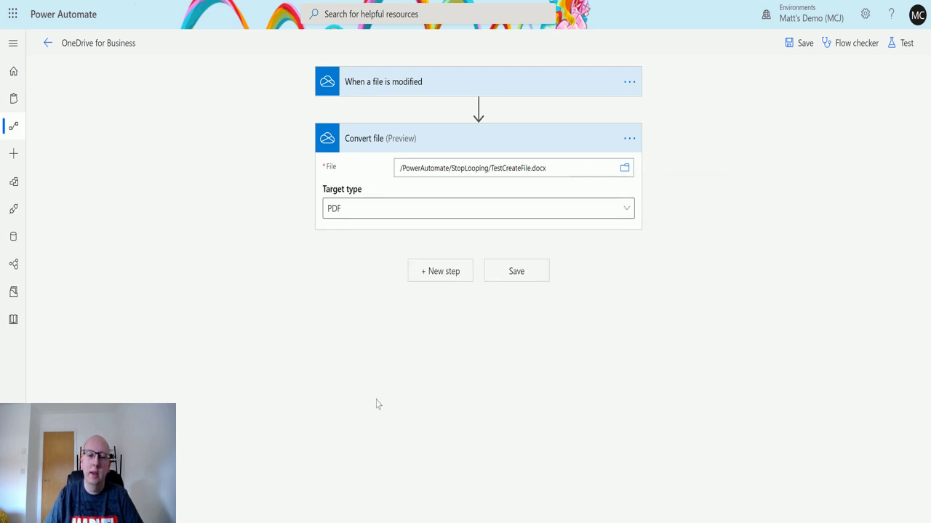
# Step: Examine the target types available for the Convert file action
pyautogui.click(599, 212)
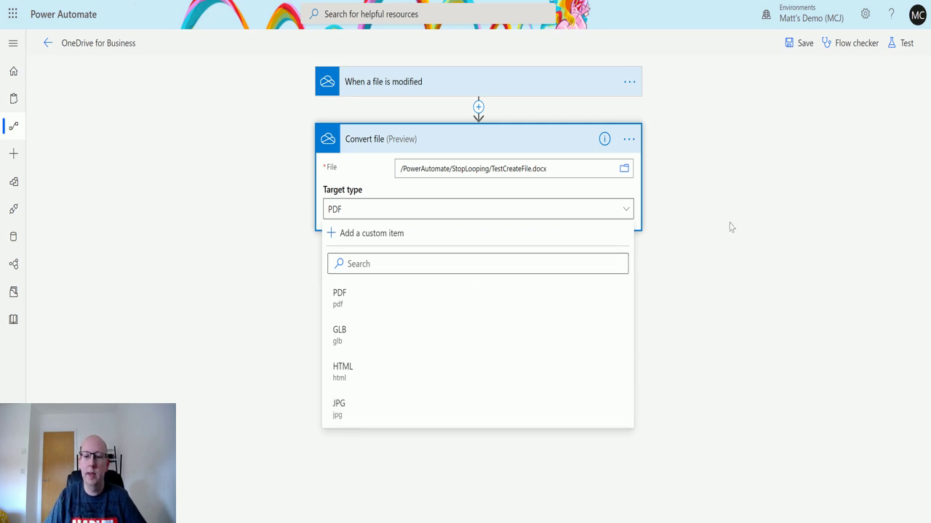
pyautogui.click(709, 230)
pyautogui.click(747, 163)
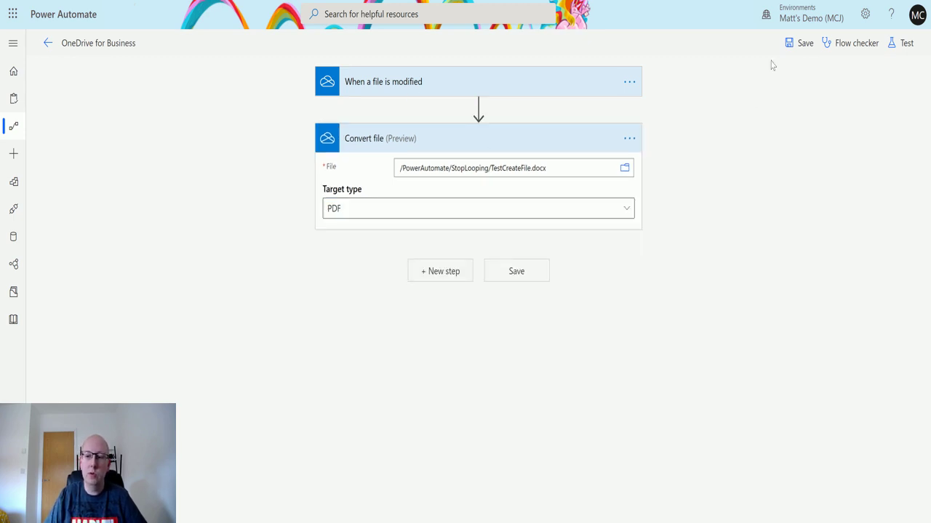
# Step: Save the flow and start a test in which the trigger action is performed manually
pyautogui.click(804, 44)
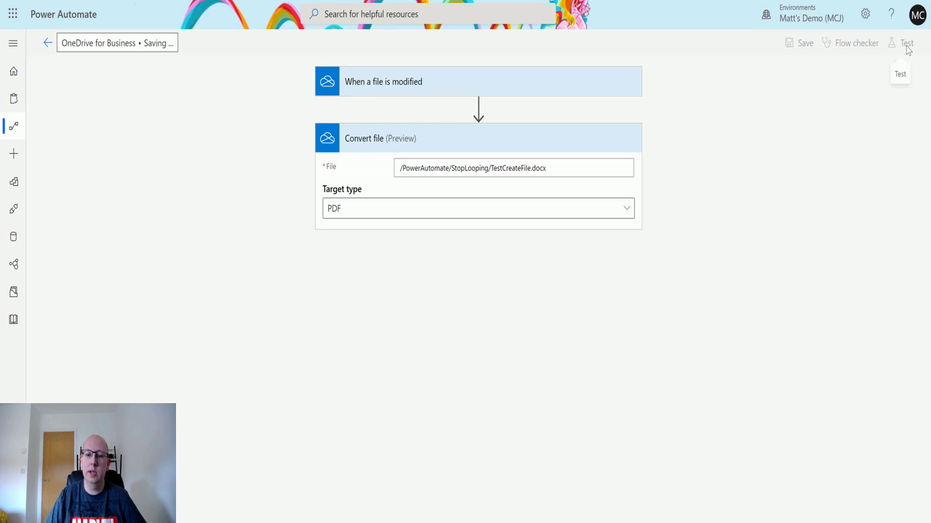
pyautogui.click(907, 45)
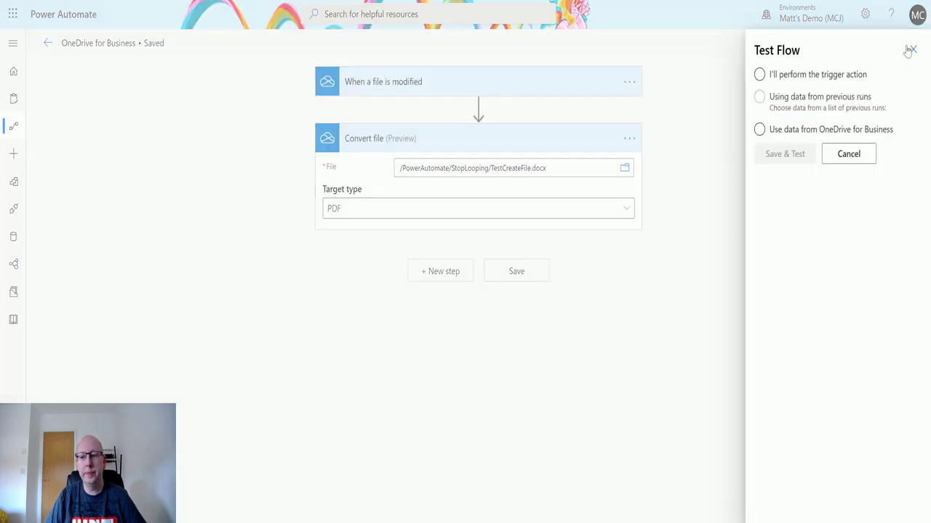
pyautogui.click(760, 74)
pyautogui.click(786, 153)
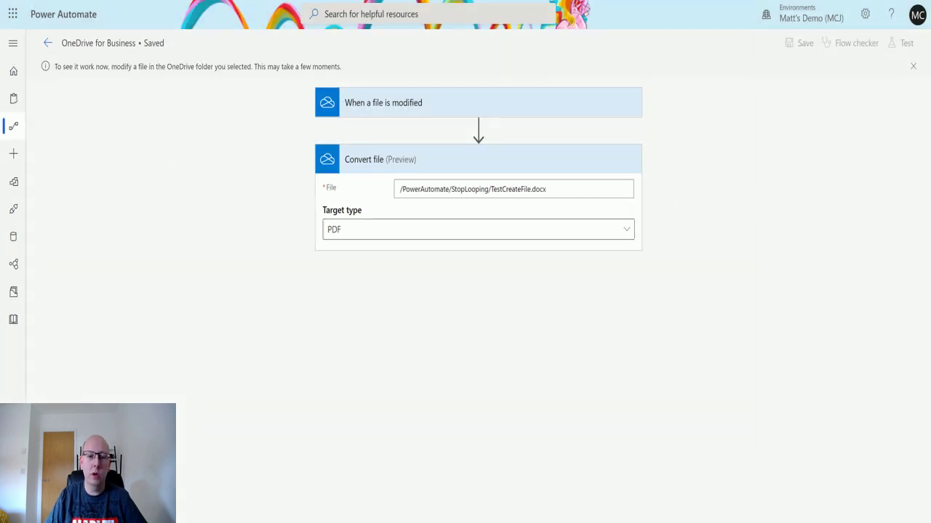
# Step: Switch to the PATVD document in Word and delete the stray "as" after the last sentence
pyautogui.hotkey('alt', 'Tab')
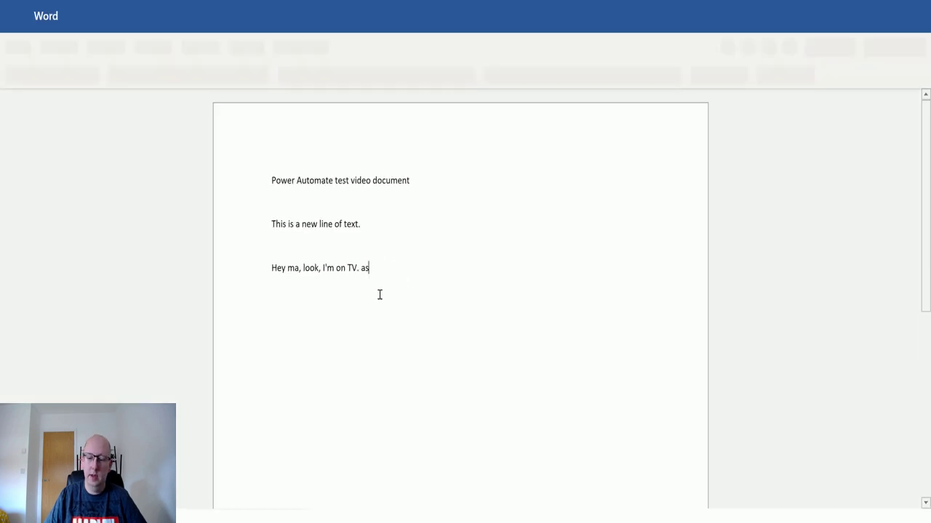
pyautogui.press('BackSpace')
pyautogui.press('BackSpace')
pyautogui.press('BackSpace')
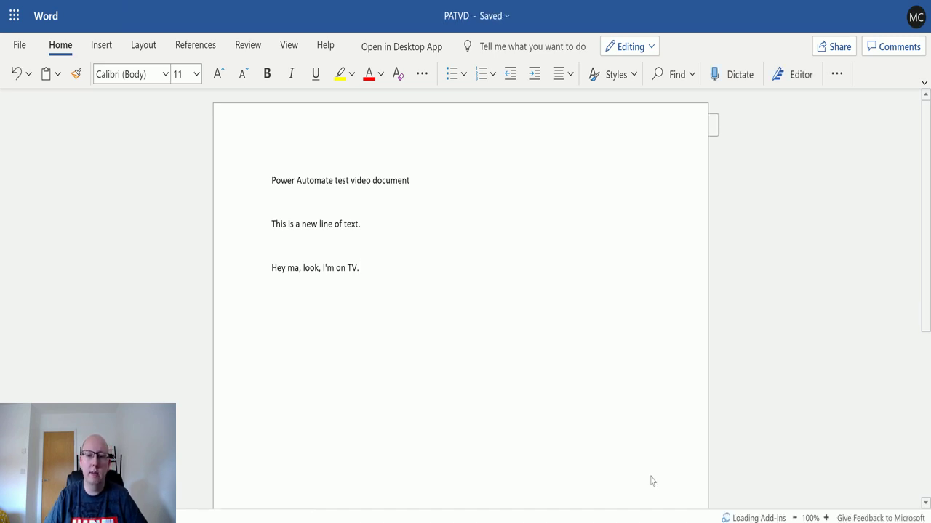
# Step: Check the flow's test run page and the PowerAutomate folder in OneDrive
pyautogui.hotkey('ctrl', 'Tab')
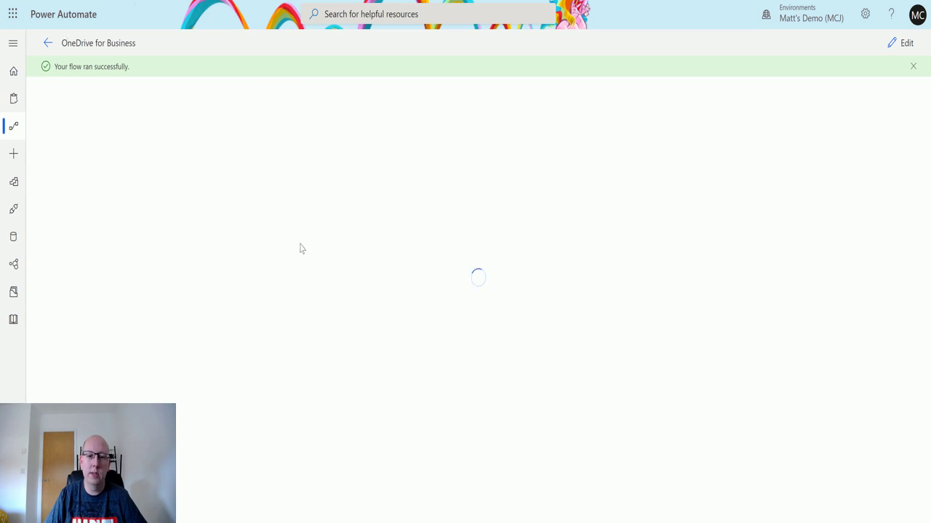
pyautogui.hotkey('ctrl', 'Tab')
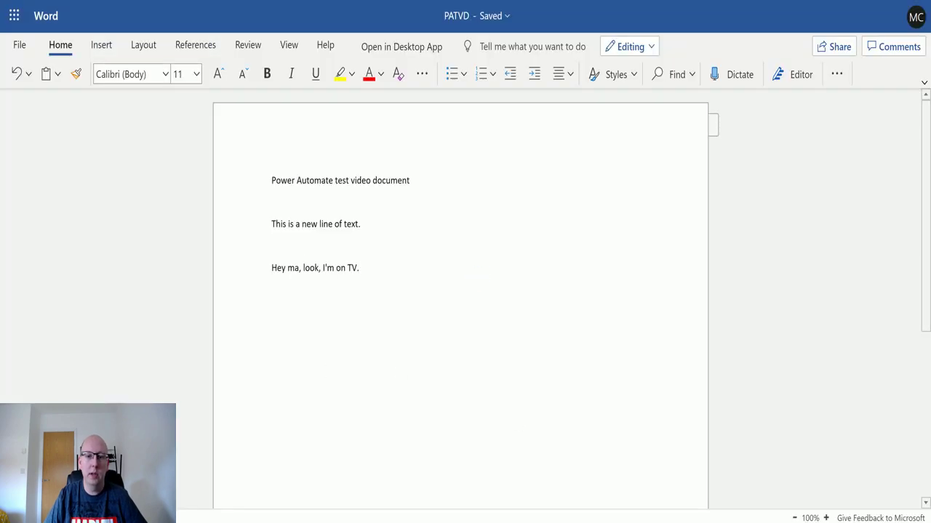
pyautogui.hotkey('ctrl', 'Tab')
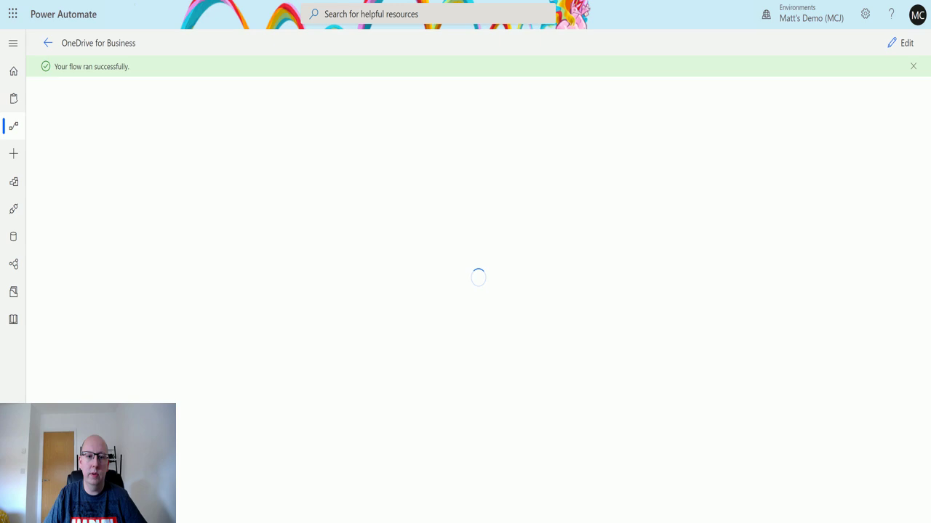
pyautogui.hotkey('ctrl', 'Tab')
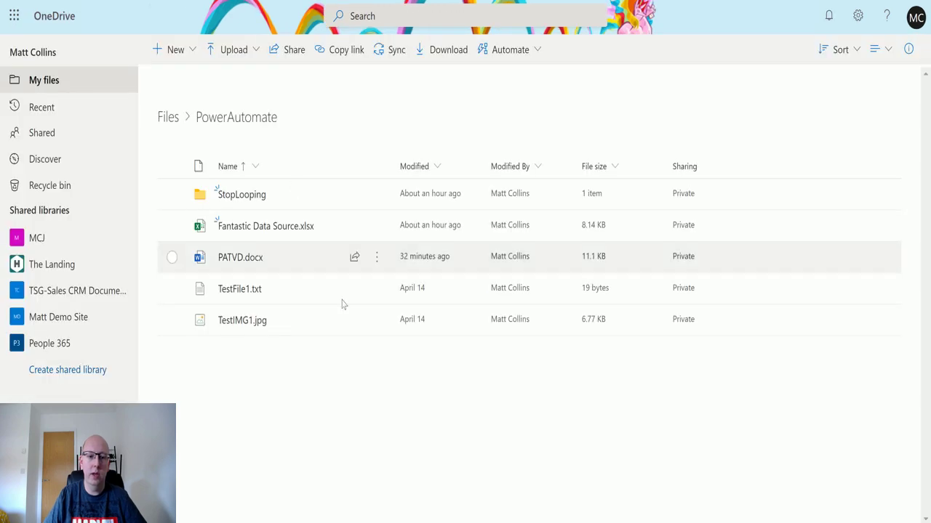
# Step: Open the latest run in the Power Automate flow's run history and inspect the Convert file inputs and outputs
pyautogui.hotkey('ctrl', 'Tab')
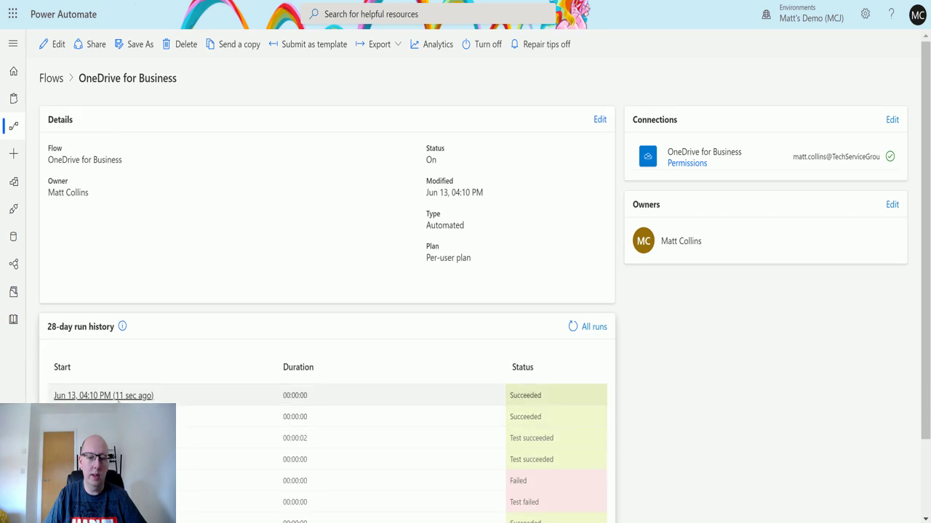
pyautogui.click(102, 395)
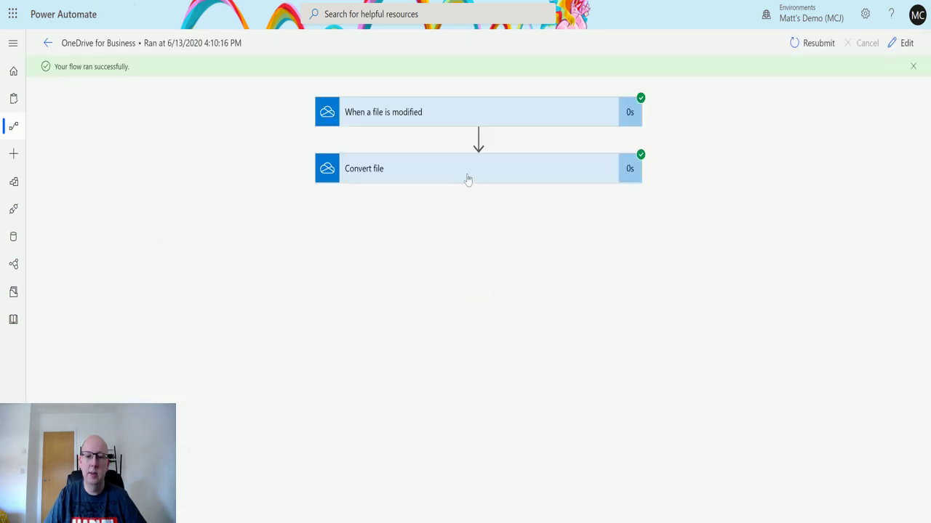
pyautogui.click(455, 170)
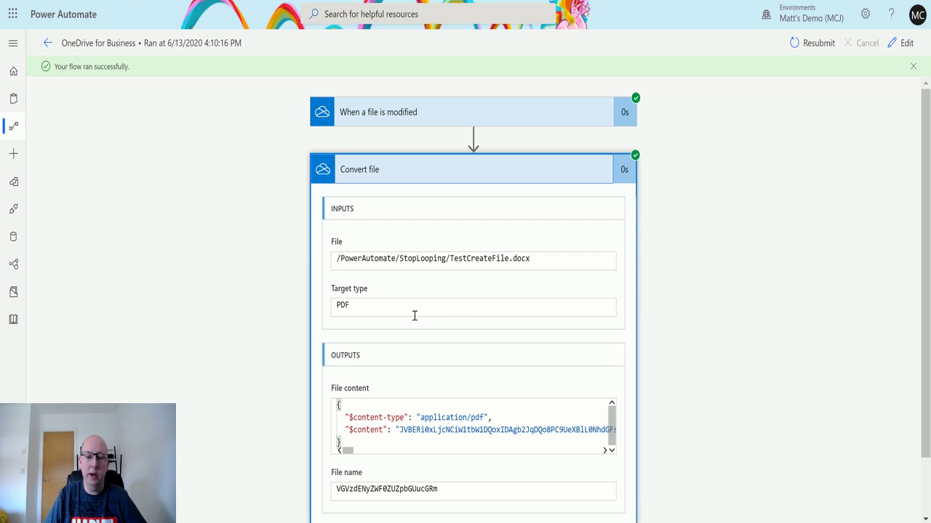
pyautogui.scroll(-1, 450, 266)
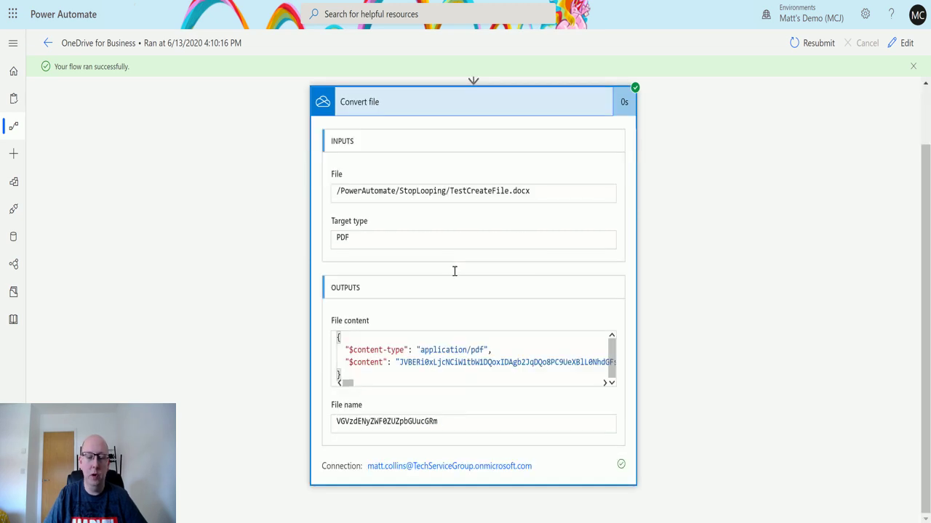
# Step: Switch to OneDrive, open the StopLooping folder, view the TestCreateFile document in Word, and return to the Power Automate run
pyautogui.hotkey('ctrl', 'Tab')
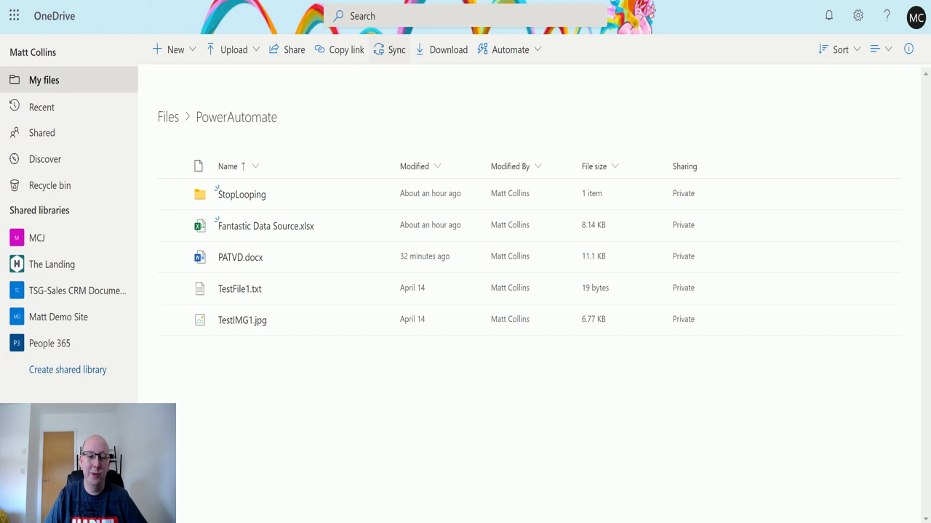
pyautogui.click(239, 197)
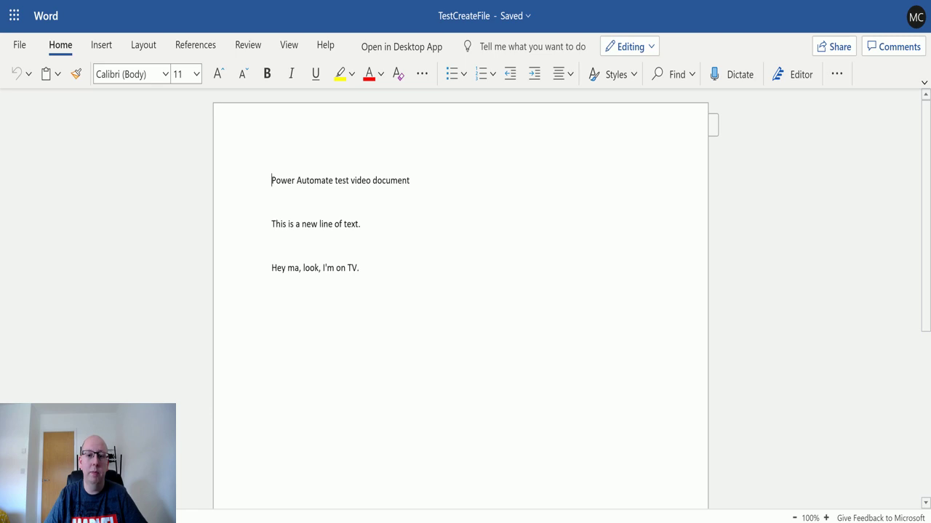
pyautogui.hotkey('ctrl', 'Tab')
pyautogui.hotkey('ctrl', 'Tab')
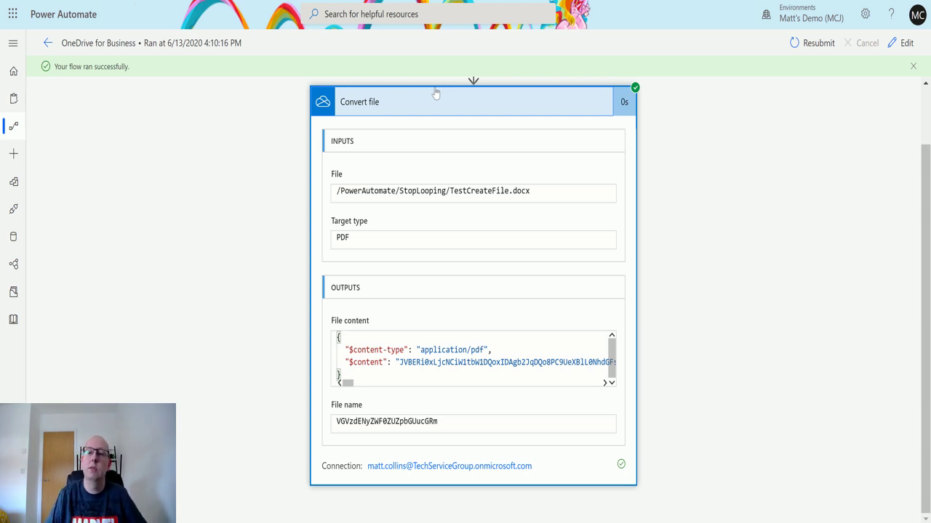
# Step: Open the flow for editing and add a OneDrive for Business Create file action after Convert file
pyautogui.click(906, 45)
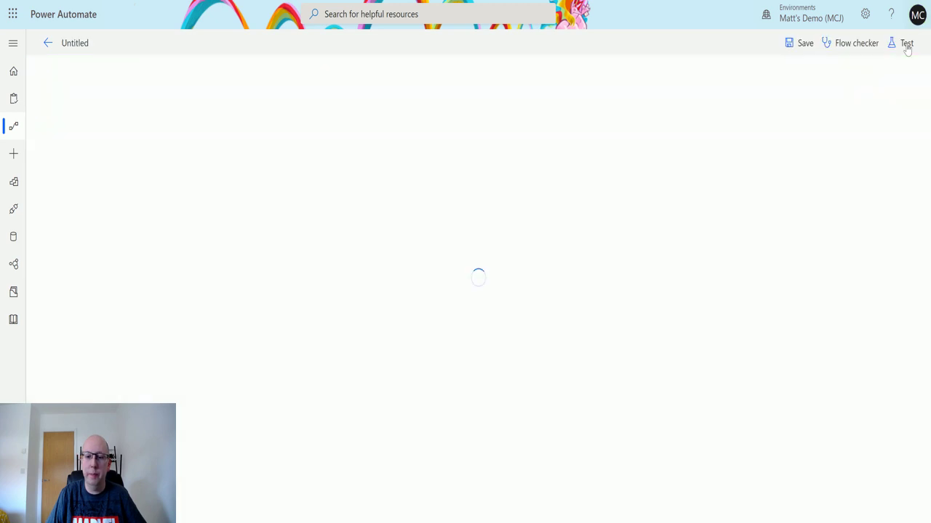
pyautogui.click(440, 195)
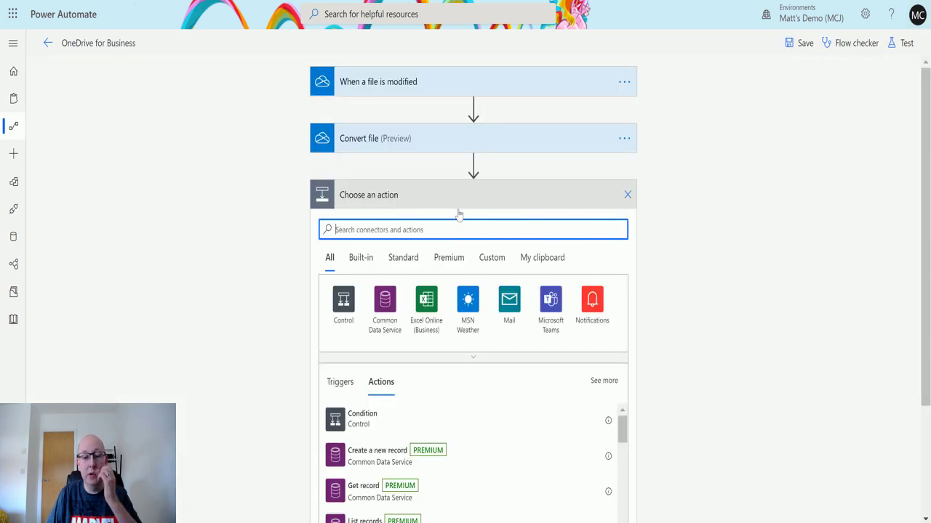
pyautogui.write('one')
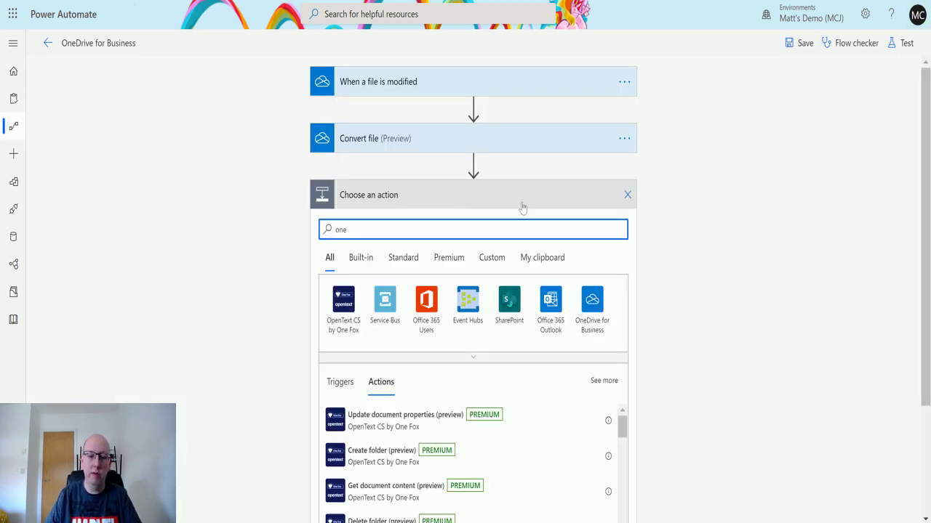
pyautogui.write('dr')
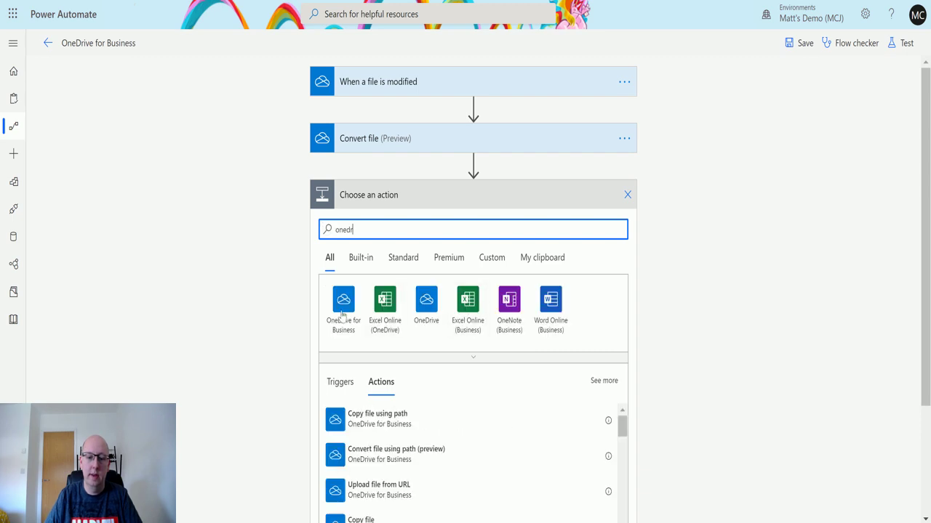
pyautogui.click(343, 309)
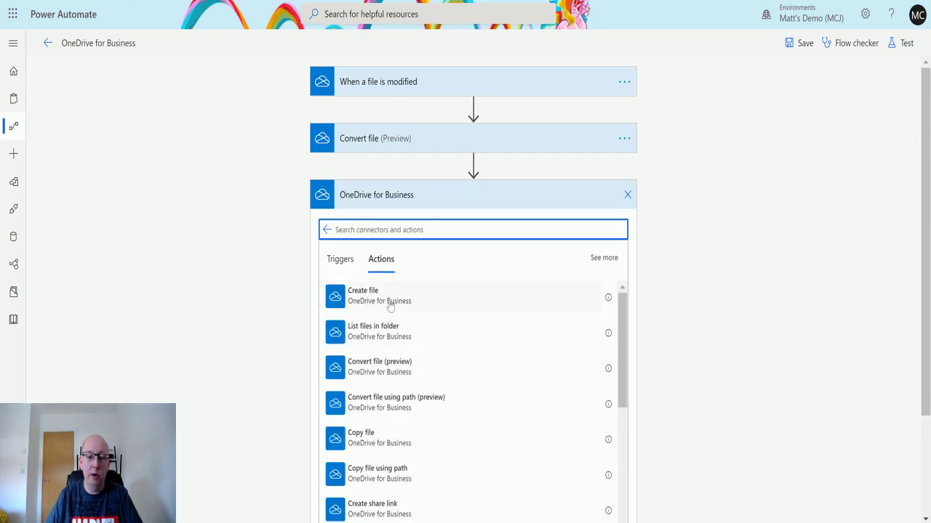
pyautogui.click(389, 304)
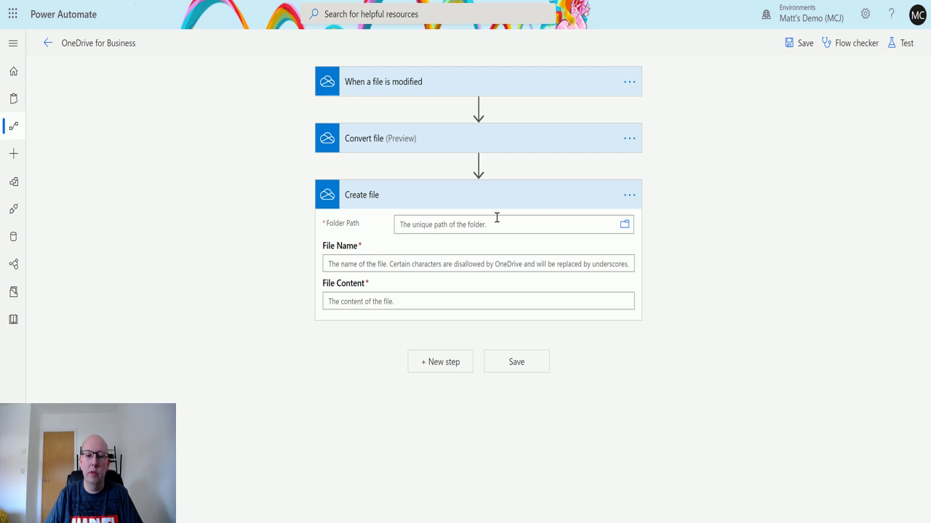
# Step: Set the Create file action's folder path to /PowerAutomate/StopLooping
pyautogui.click(619, 226)
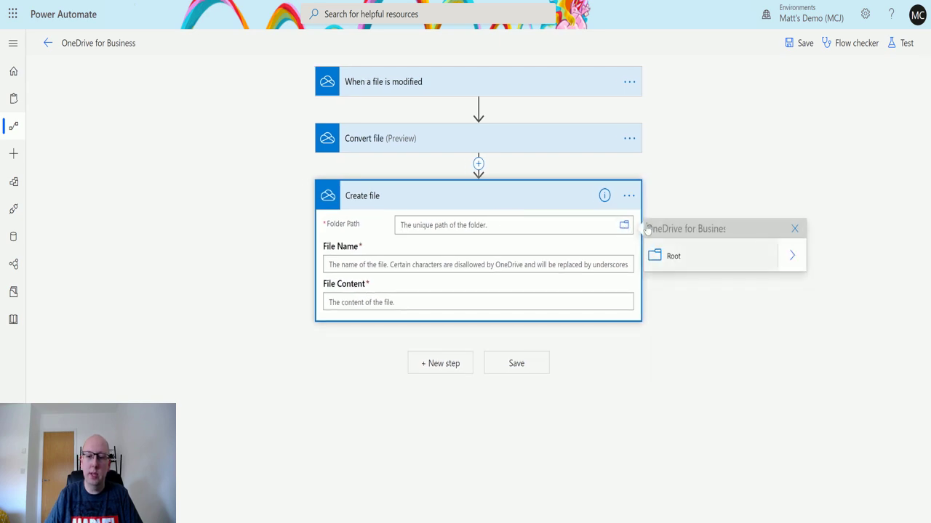
pyautogui.click(788, 255)
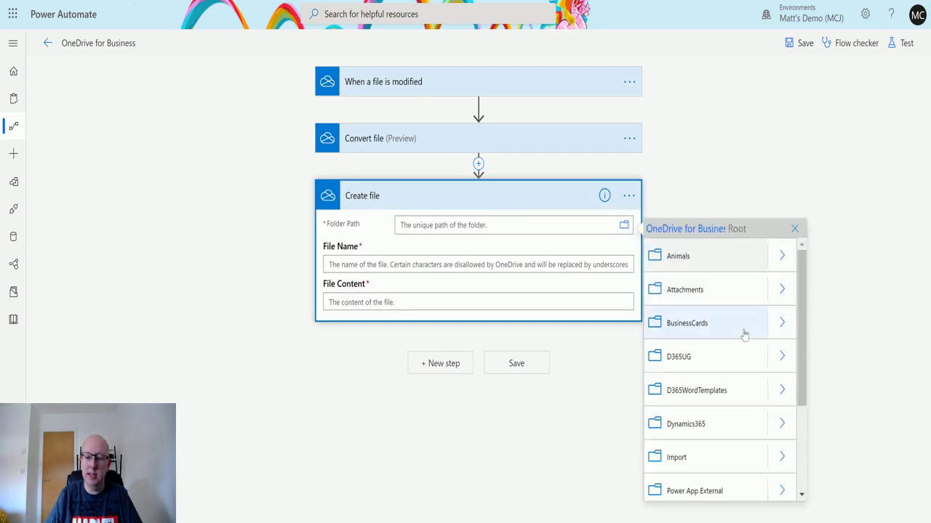
pyautogui.scroll(-2, 760, 356)
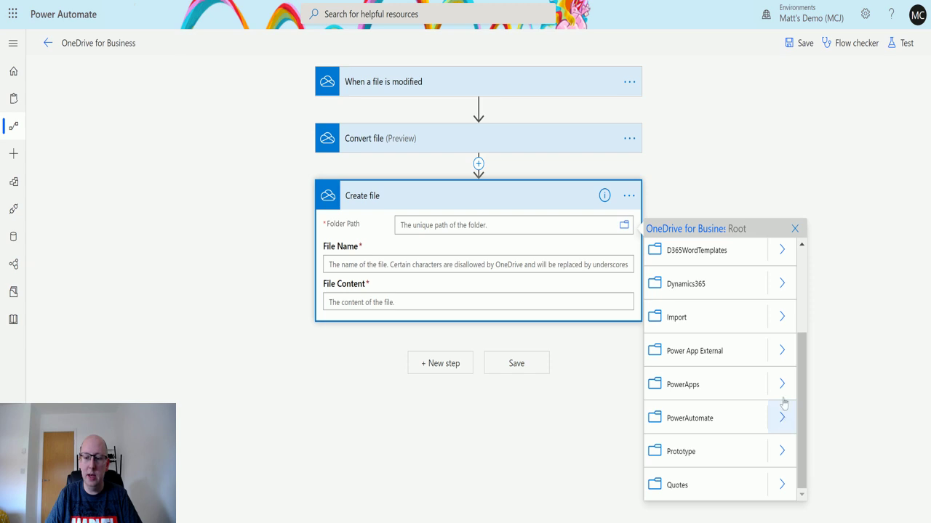
pyautogui.click(782, 412)
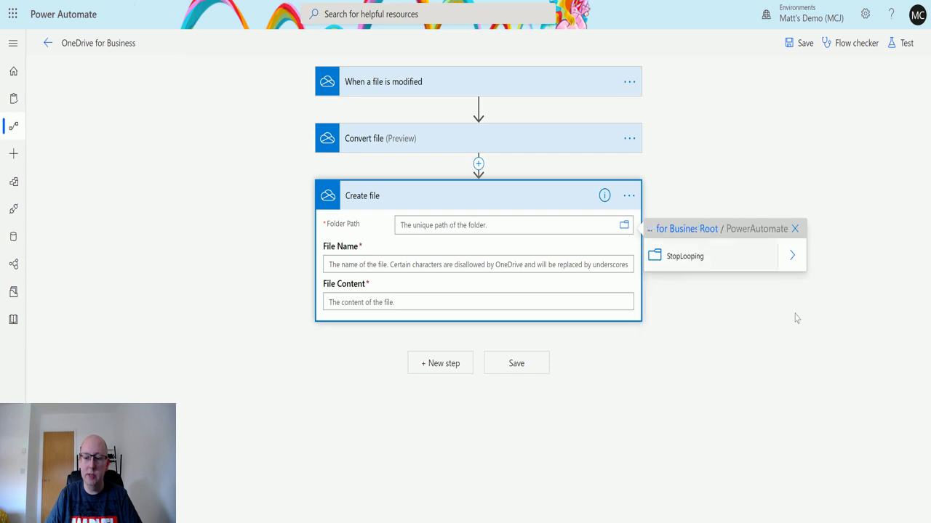
pyautogui.click(793, 258)
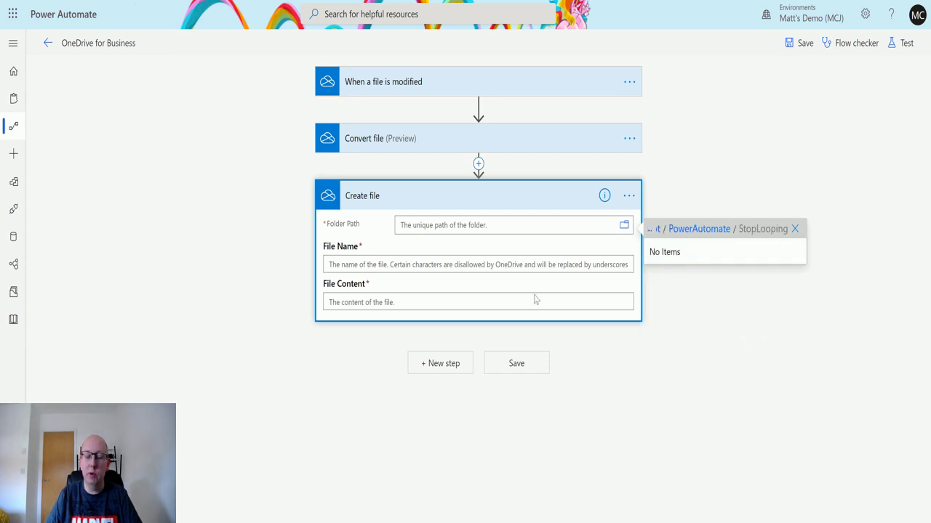
pyautogui.click(726, 236)
pyautogui.click(711, 256)
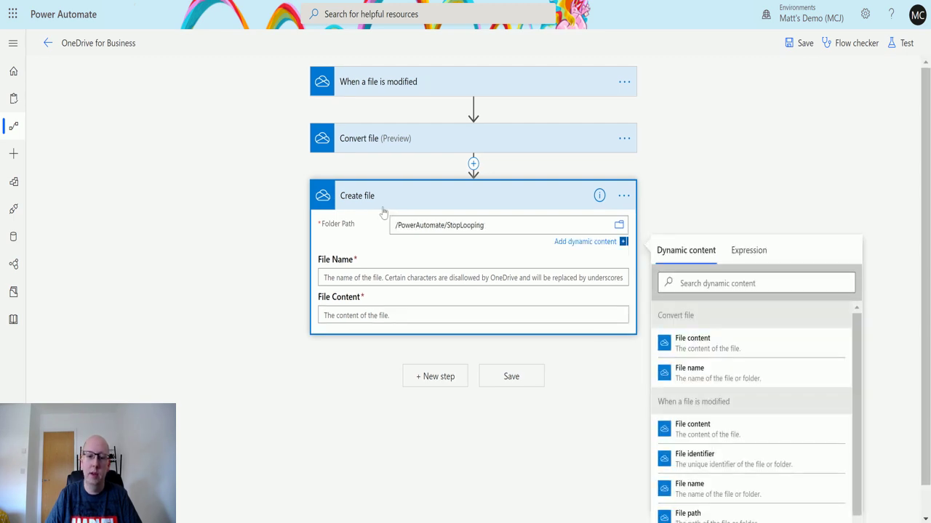
# Step: Name the new file ConverPDFFileTest.pdf and use the File content output of Convert file as its content
pyautogui.click(480, 278)
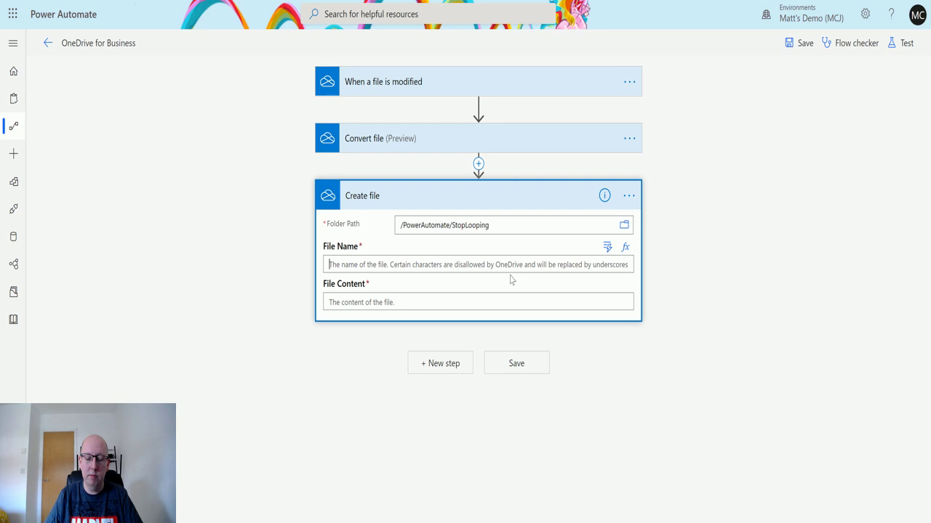
pyautogui.write('Convert')
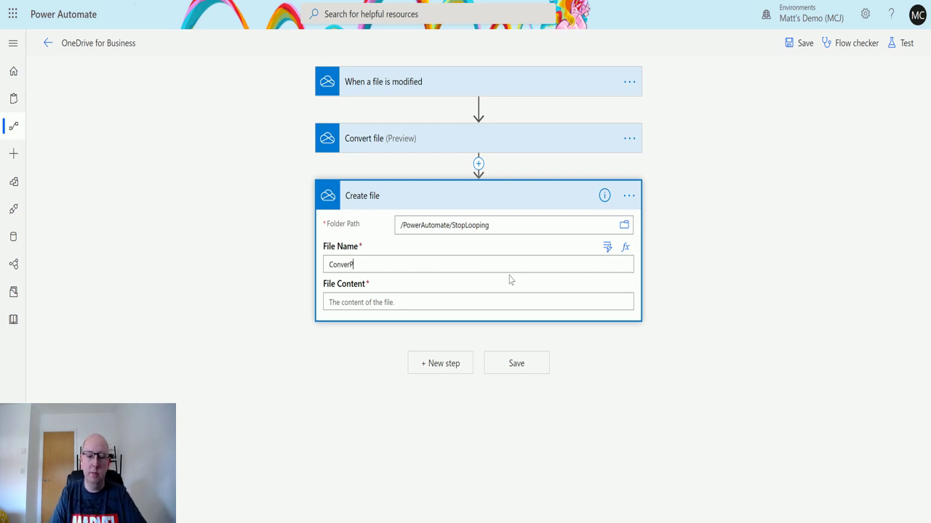
pyautogui.write('PDFT')
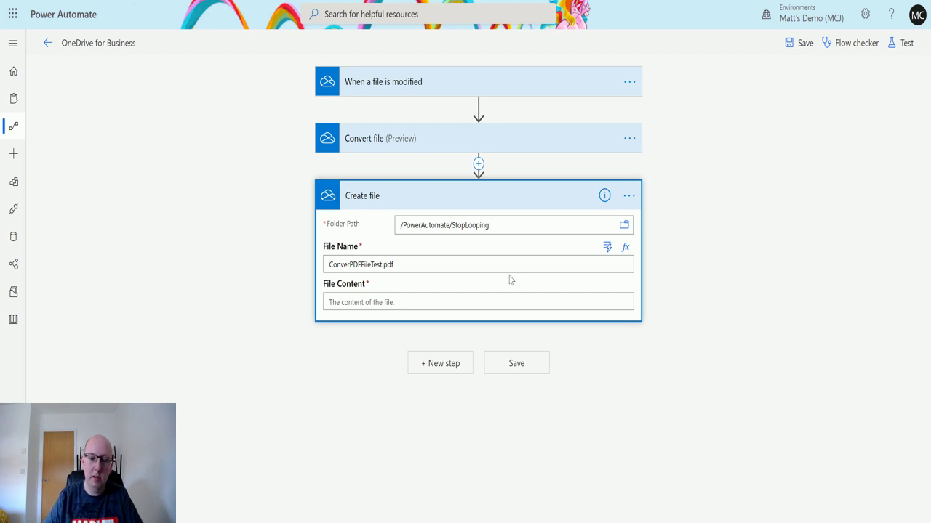
pyautogui.click(401, 306)
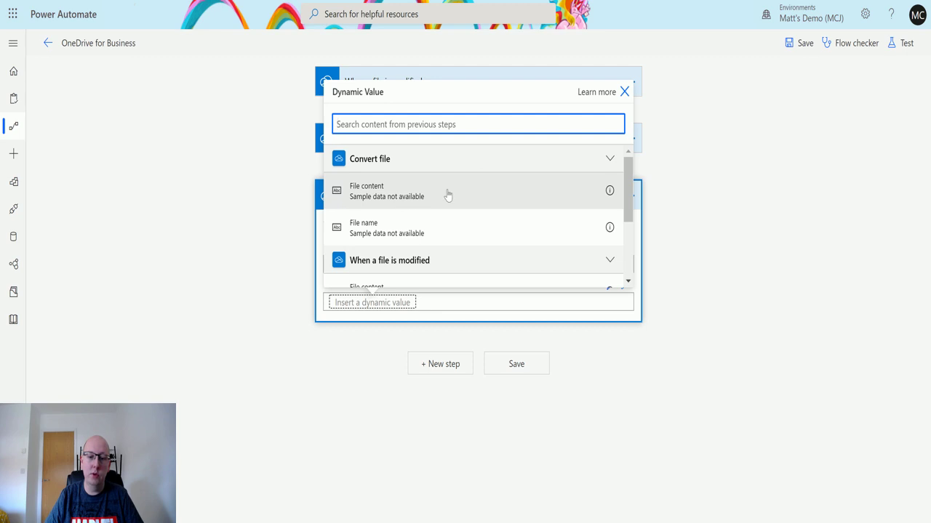
pyautogui.click(416, 194)
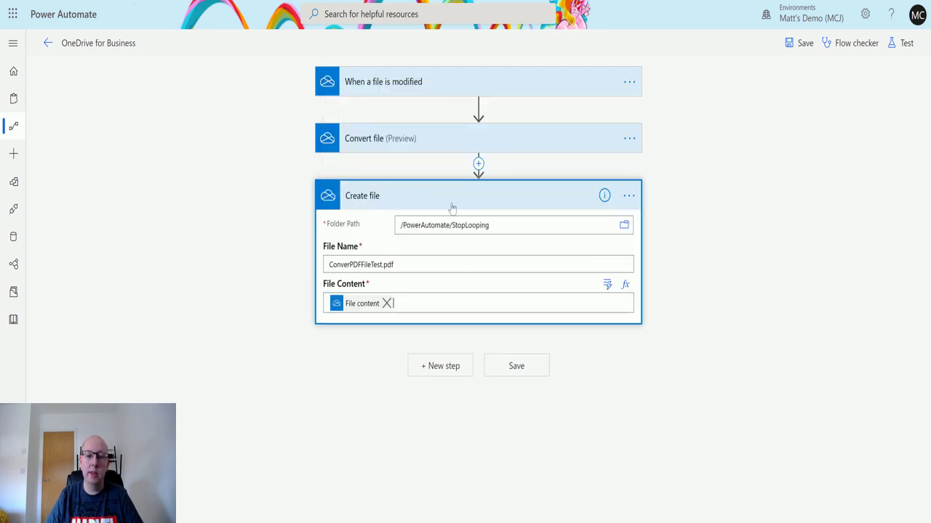
# Step: Review the Convert file settings, then save and test the flow using data from the most recent successful run
pyautogui.click(431, 142)
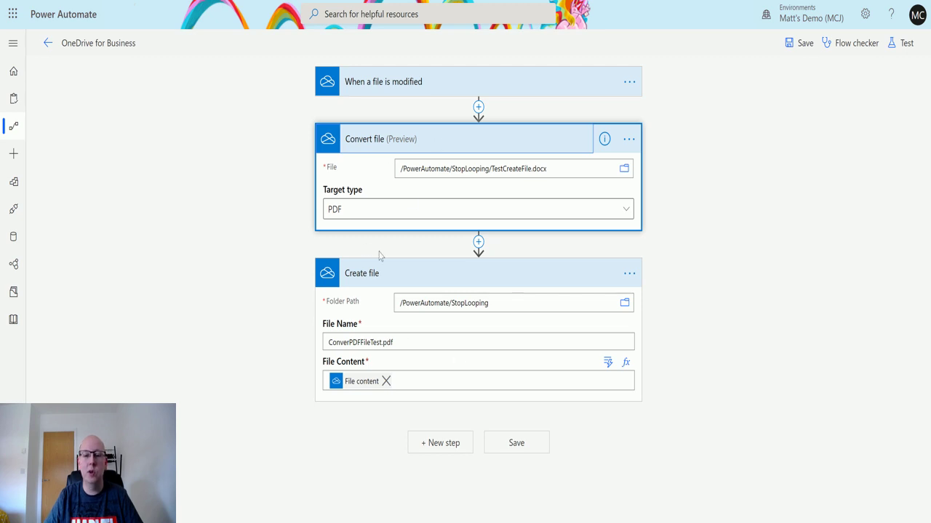
pyautogui.click(907, 47)
pyautogui.click(759, 96)
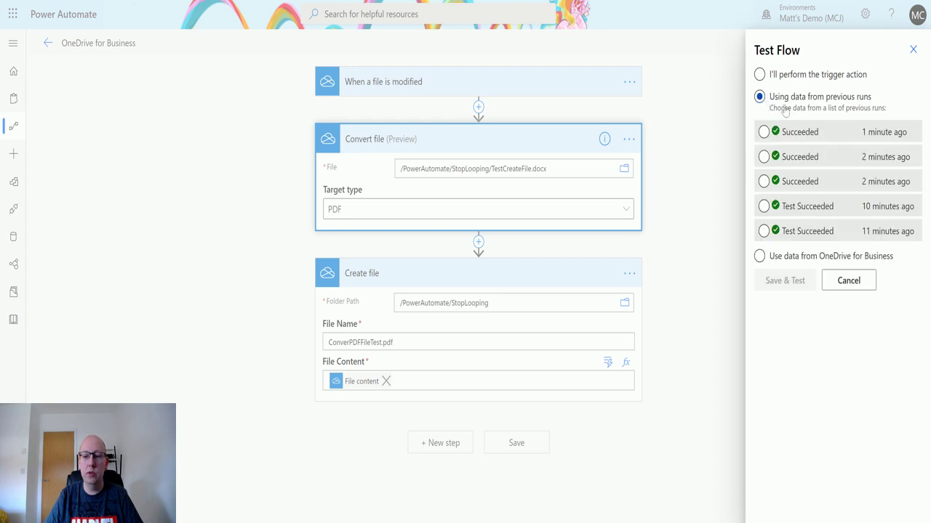
pyautogui.click(764, 132)
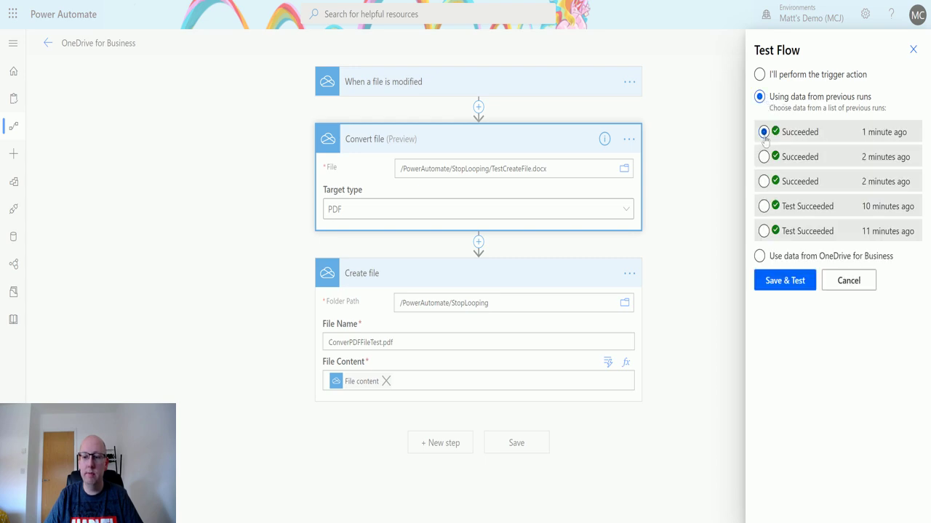
pyautogui.click(803, 277)
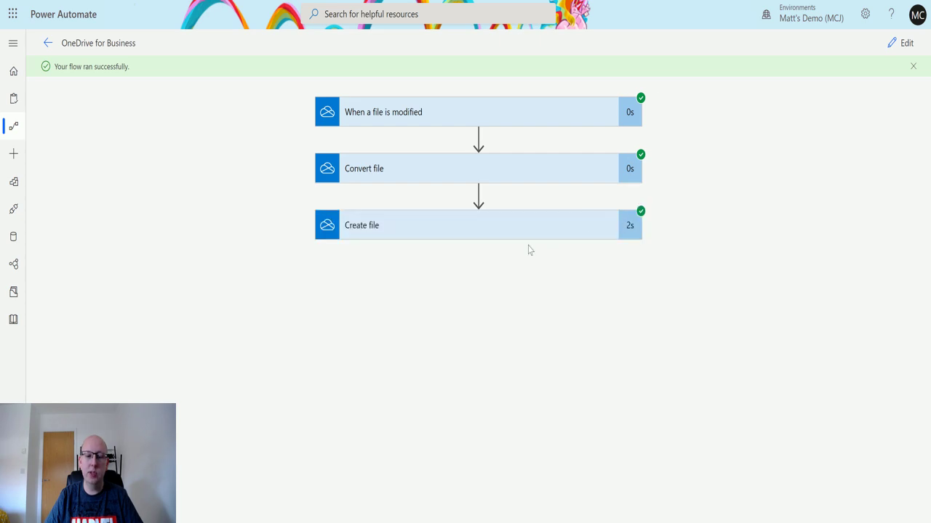
# Step: Inspect the inputs and outputs of the Create file action in the test run
pyautogui.click(510, 237)
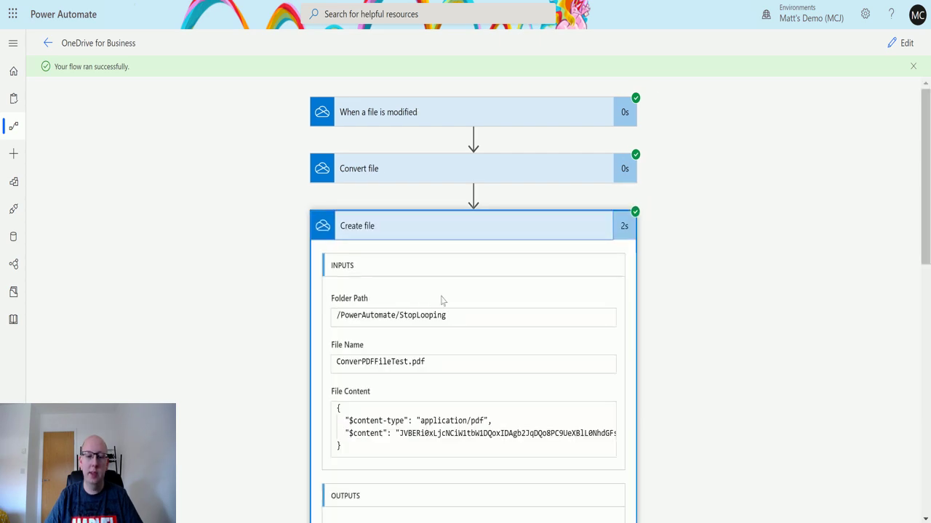
pyautogui.scroll(-2, 529, 206)
pyautogui.scroll(-3, 529, 206)
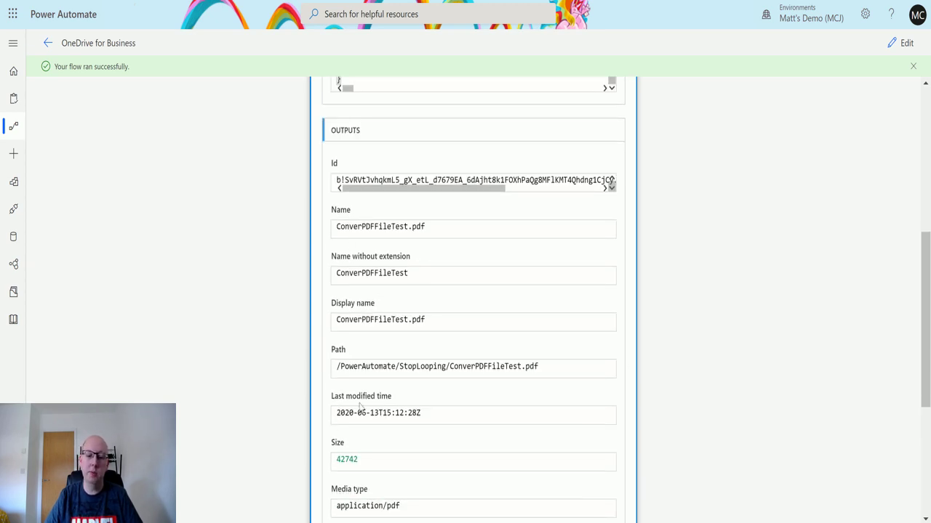
pyautogui.scroll(-2, 562, 415)
pyautogui.scroll(10, 449, 375)
# Step: Switch to OneDrive and reopen the StopLooping folder from PowerAutomate to check for ConverPDFFileTest.pdf
pyautogui.hotkey('ctrl', 'Tab')
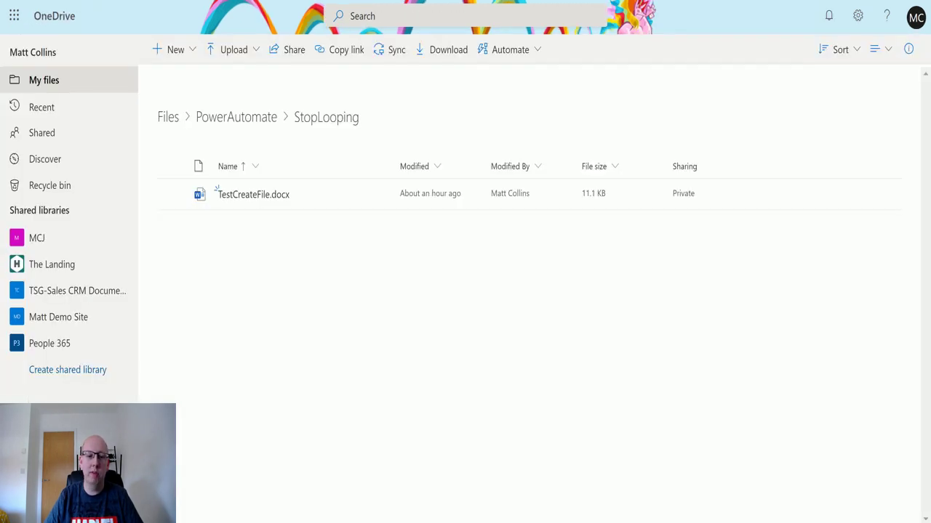
pyautogui.click(274, 124)
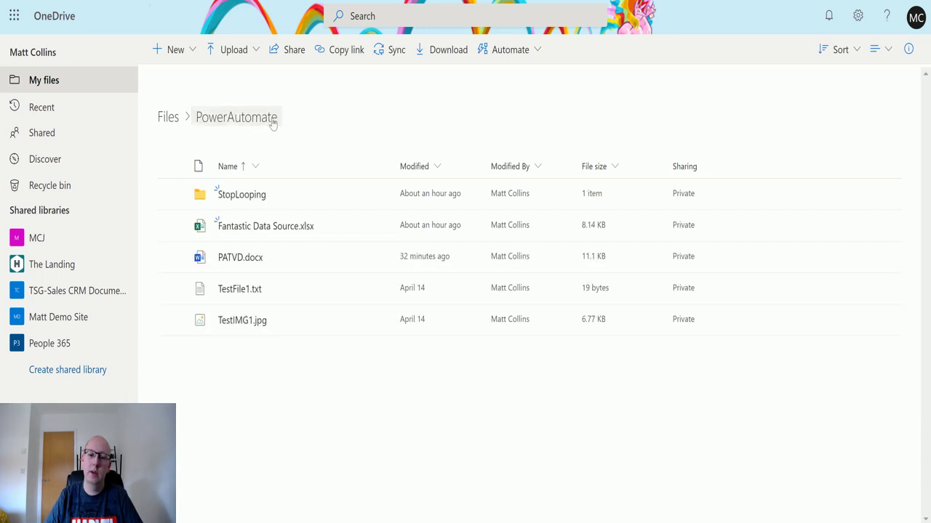
pyautogui.click(241, 194)
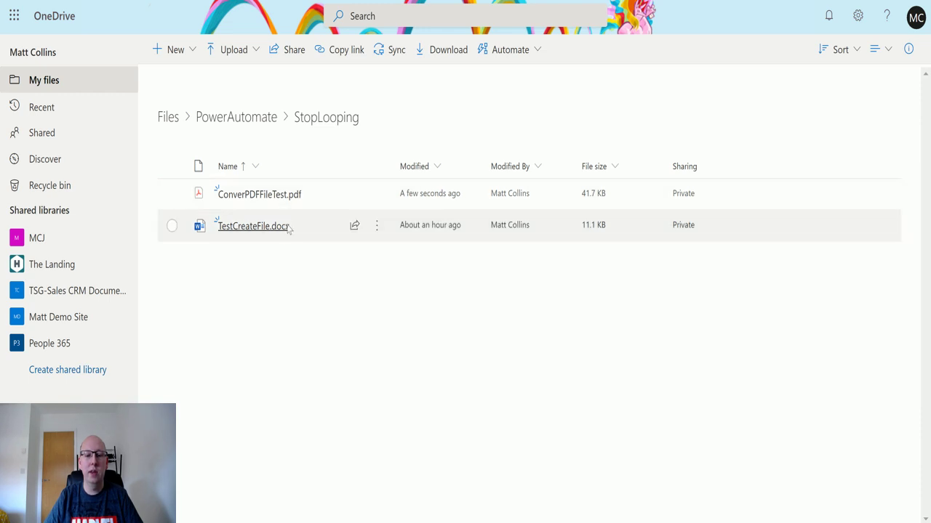
pyautogui.moveTo(284, 201)
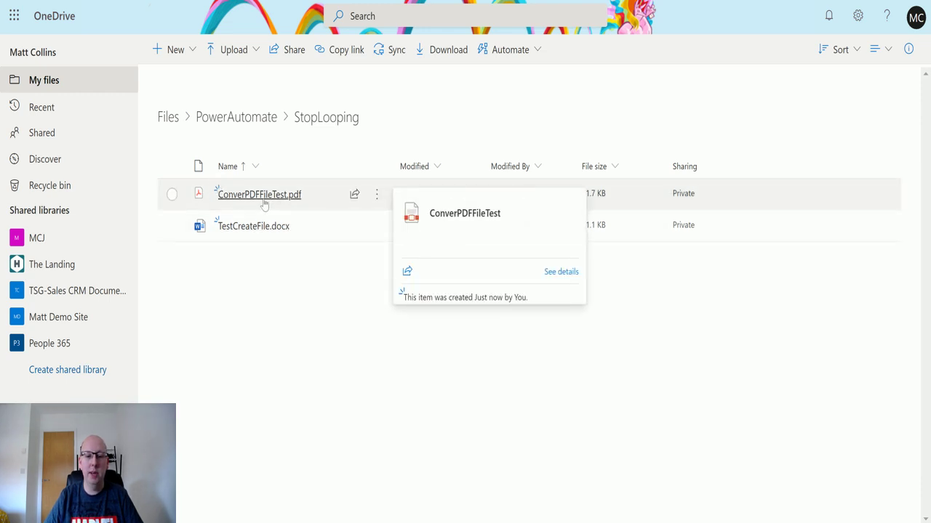